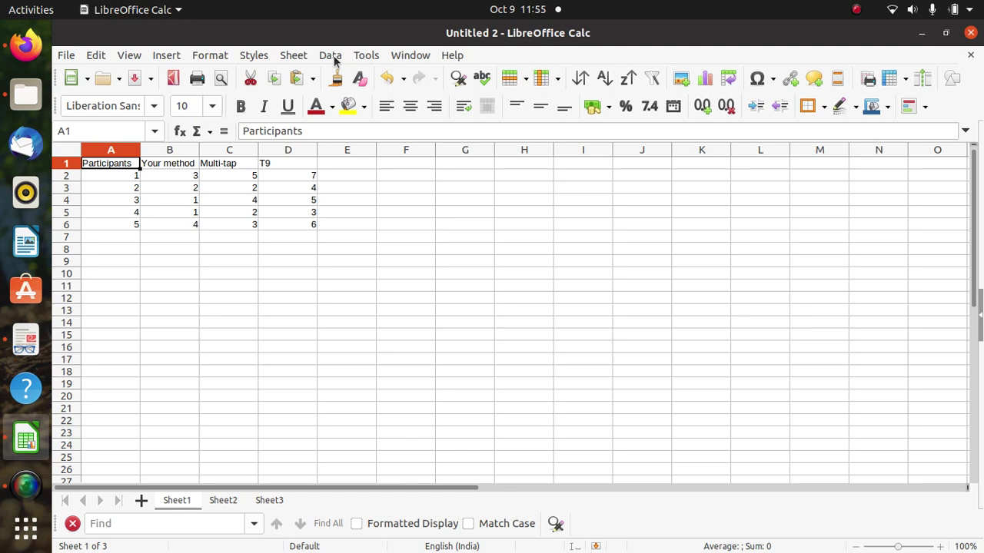
- Widen column A on Sheet2 to fit the descriptive statistics labels
left_click(334, 61)
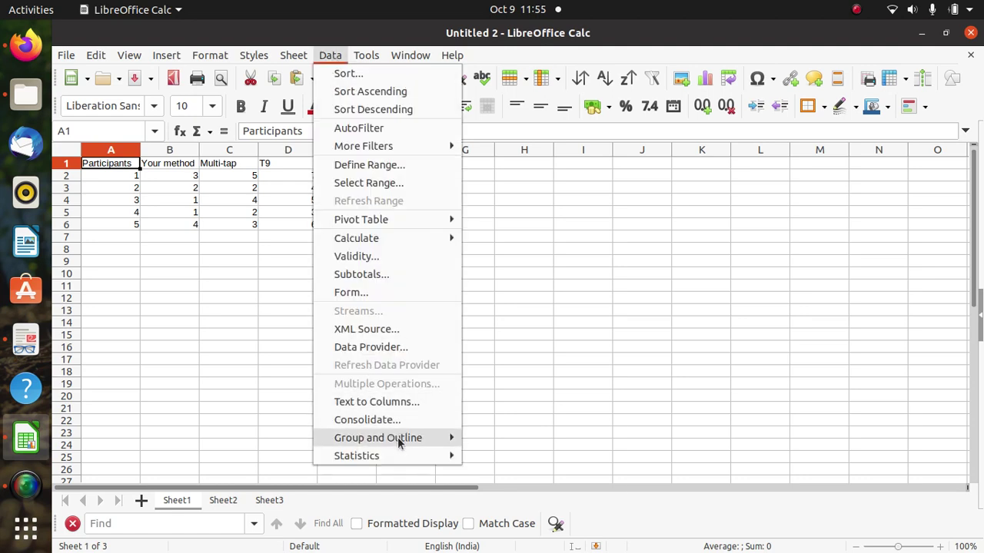
mouse_move(397, 455)
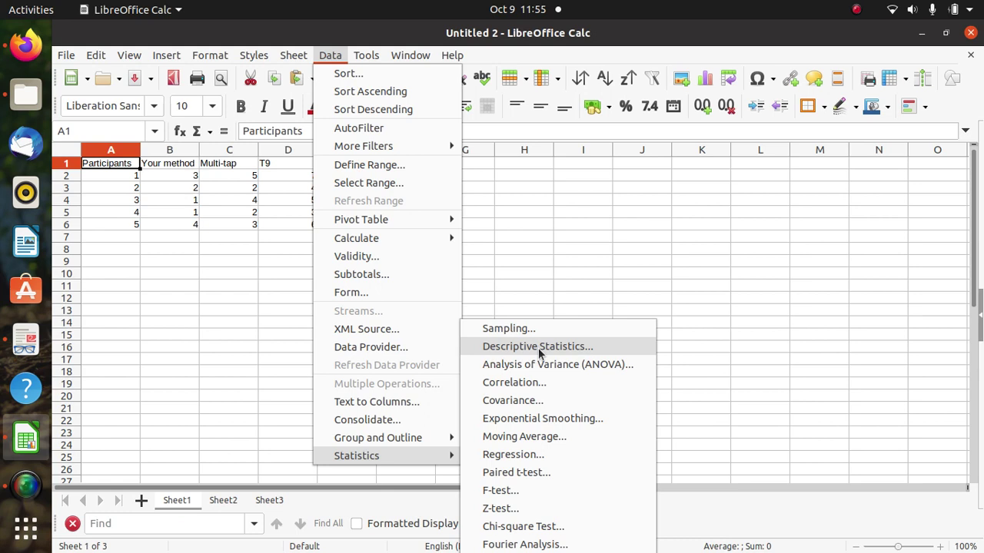
left_click(223, 503)
left_click(223, 501)
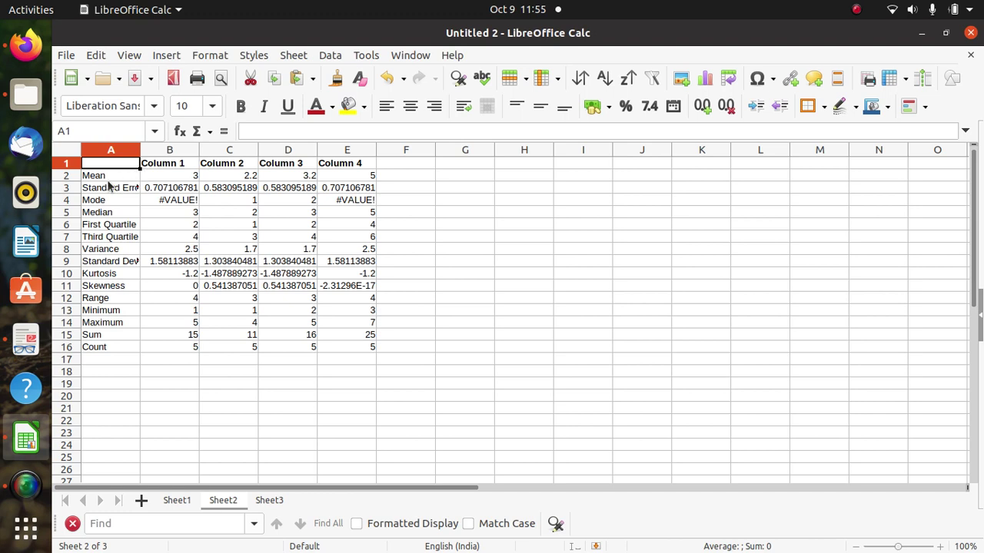
double_click(141, 149)
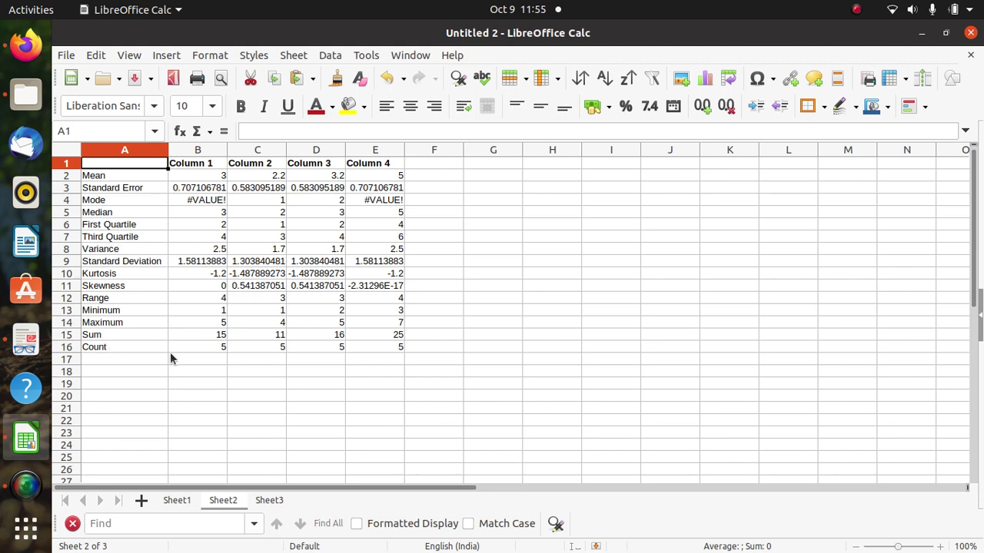
- Review the Descriptive Statistics options for A1:D6 on Sheet1, close them without running, and view the existing results on Sheet2
left_click(177, 502)
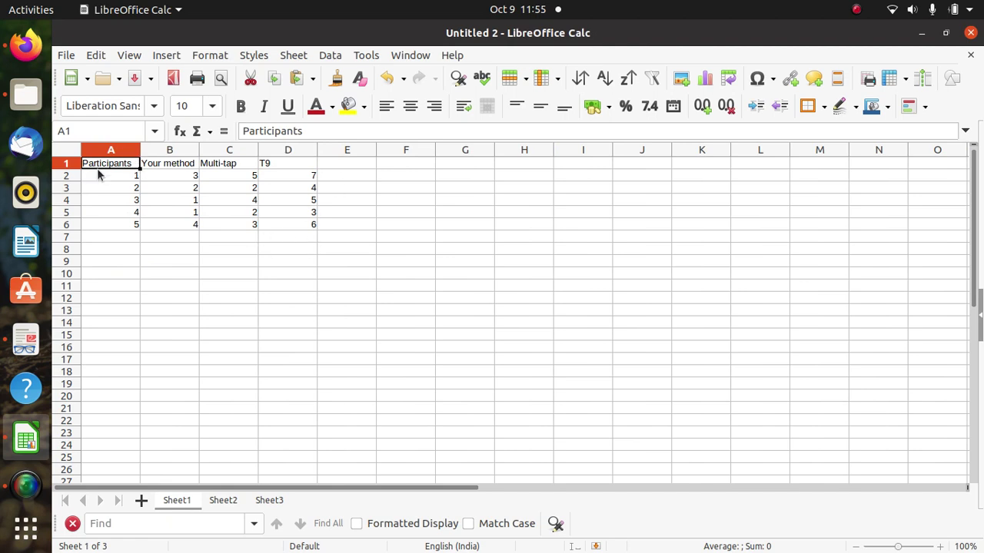
left_click_drag(108, 168, 308, 222)
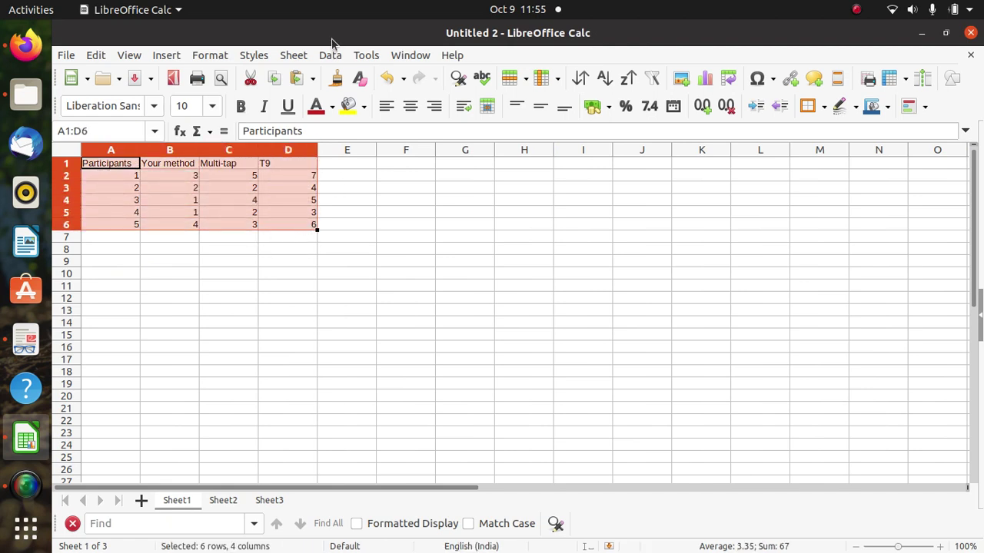
left_click(330, 55)
left_click(407, 456)
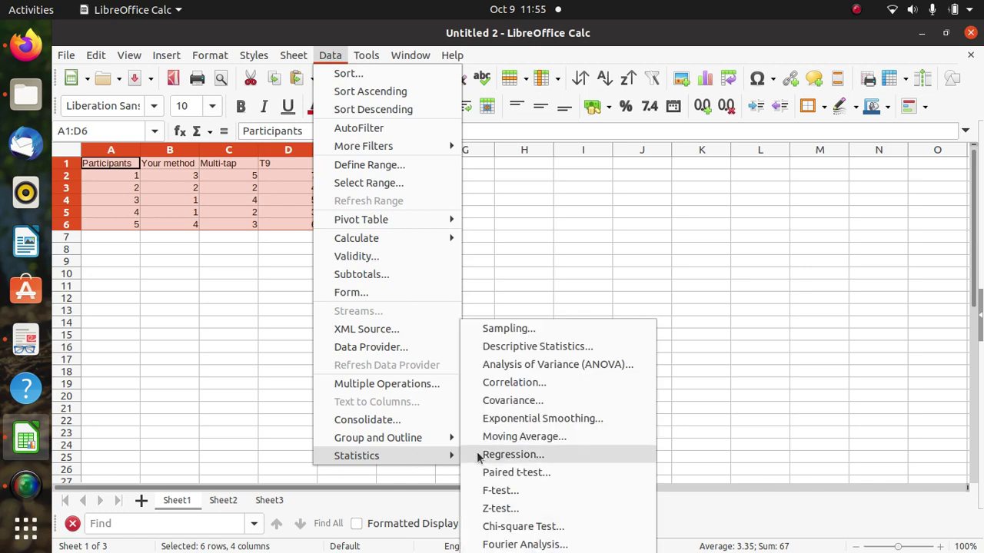
left_click(568, 348)
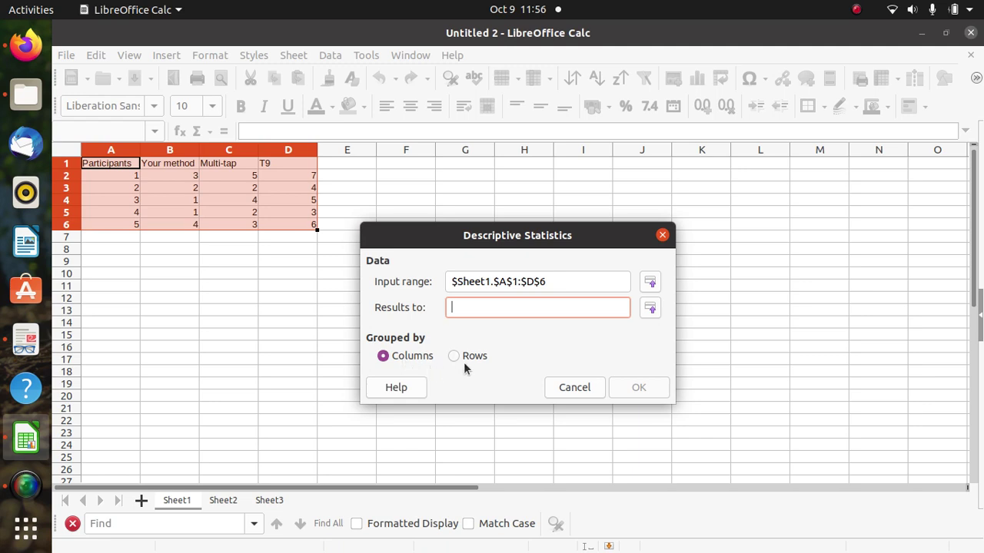
left_click(570, 387)
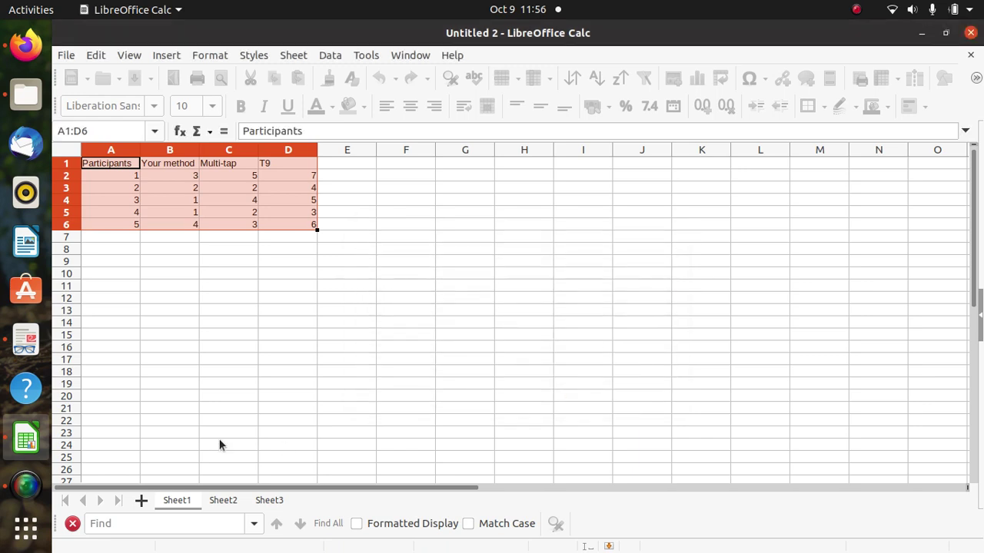
left_click(223, 500)
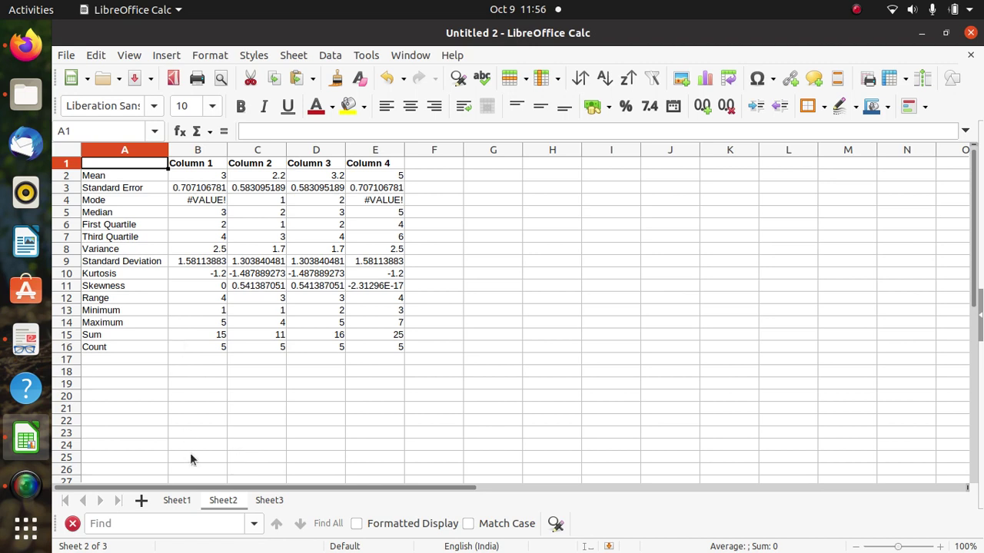
- Review the Analysis of Variance options for A1:D6 on Sheet1, cancel them, and examine the variation table A10:G13 on Sheet3
left_click(173, 502)
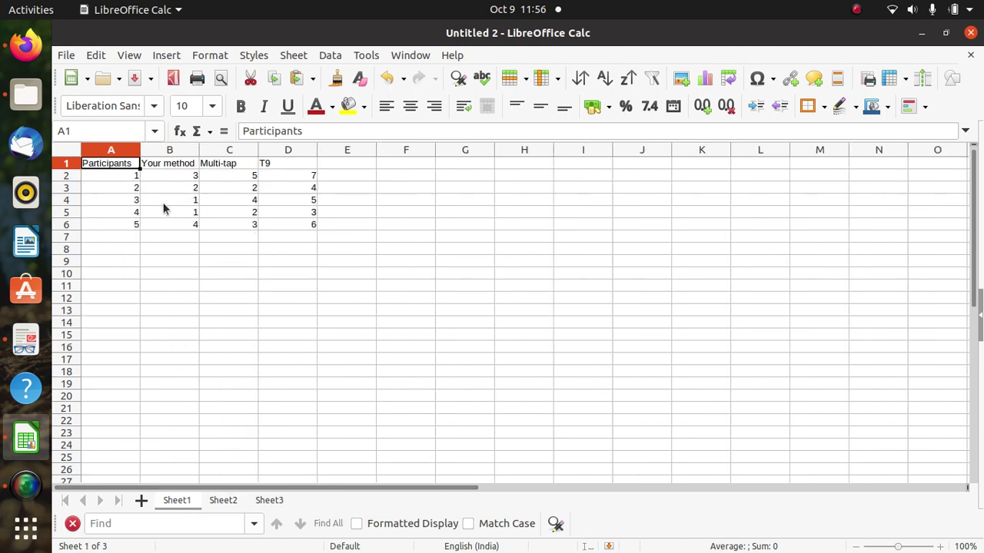
left_click_drag(114, 167, 302, 224)
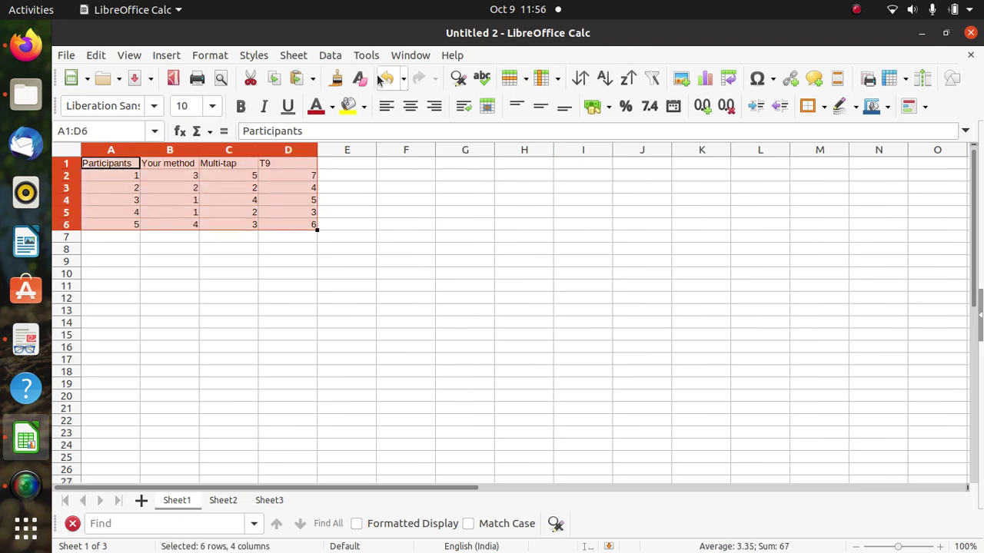
left_click(326, 57)
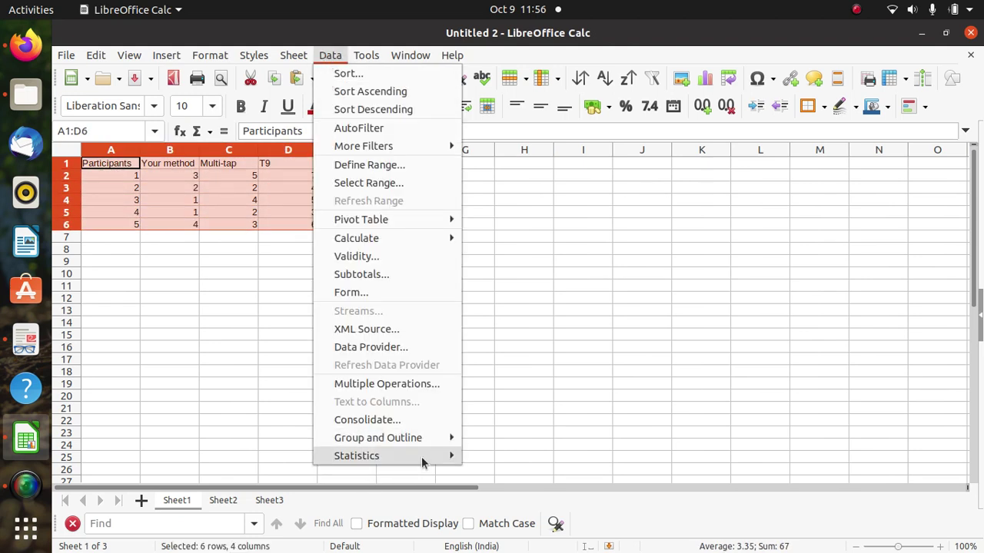
mouse_move(421, 458)
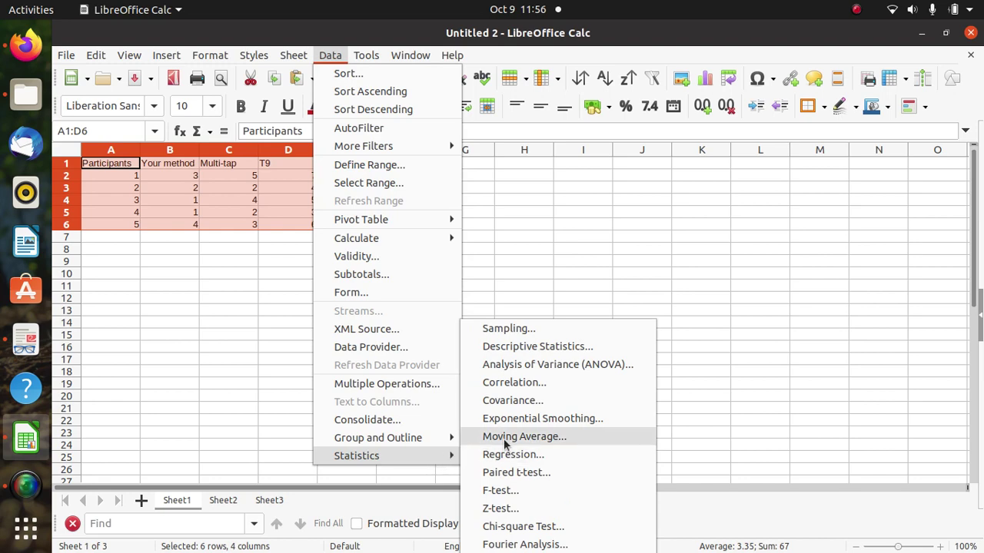
left_click(550, 366)
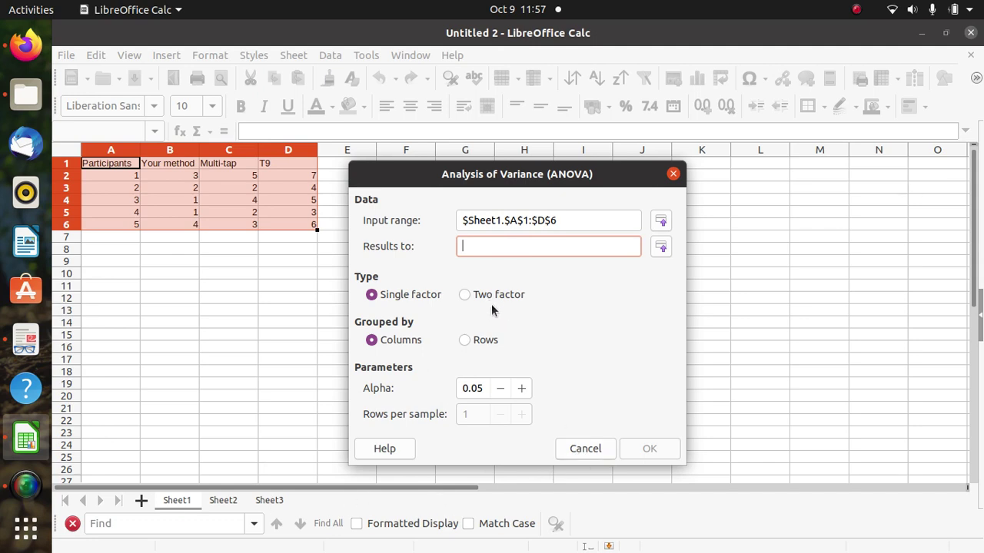
left_click(580, 448)
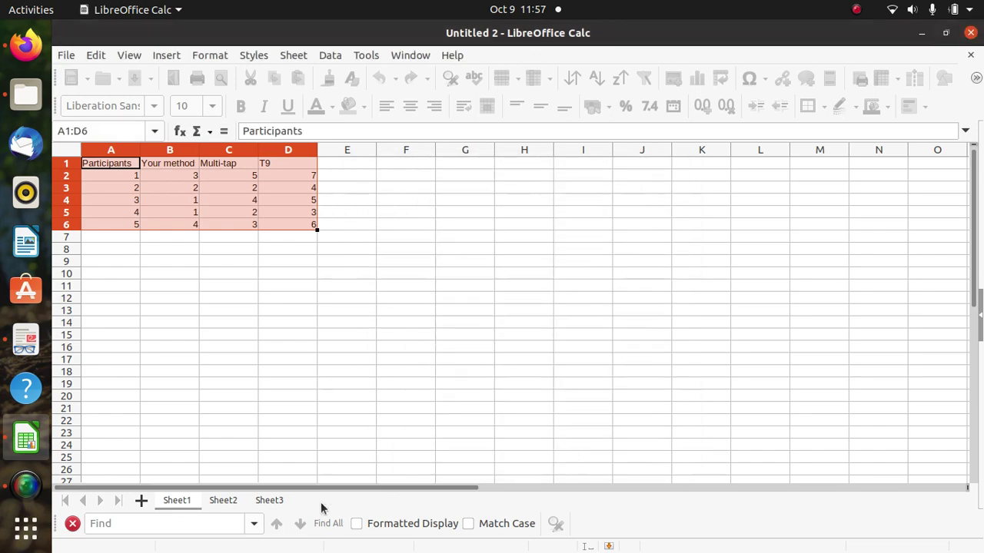
left_click(267, 501)
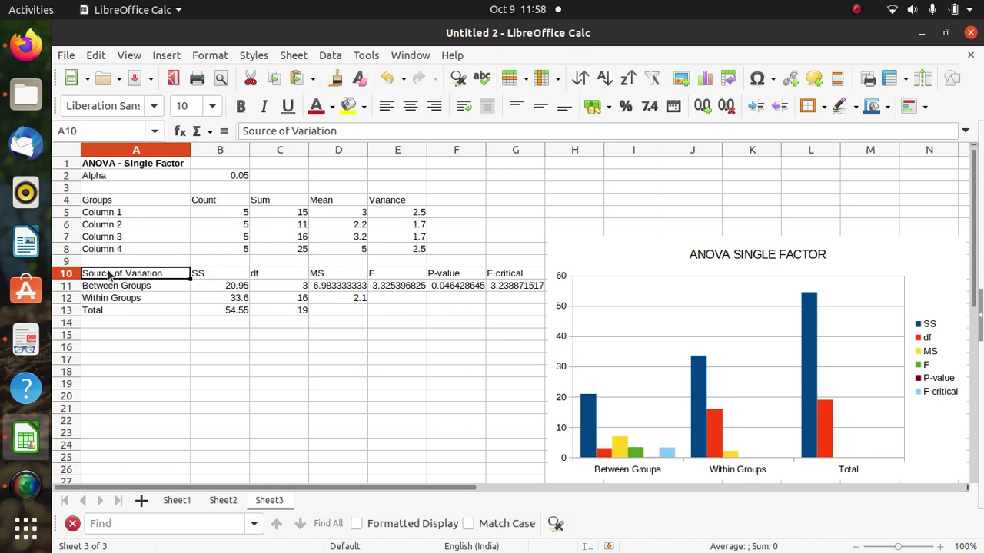
left_click_drag(109, 275, 538, 310)
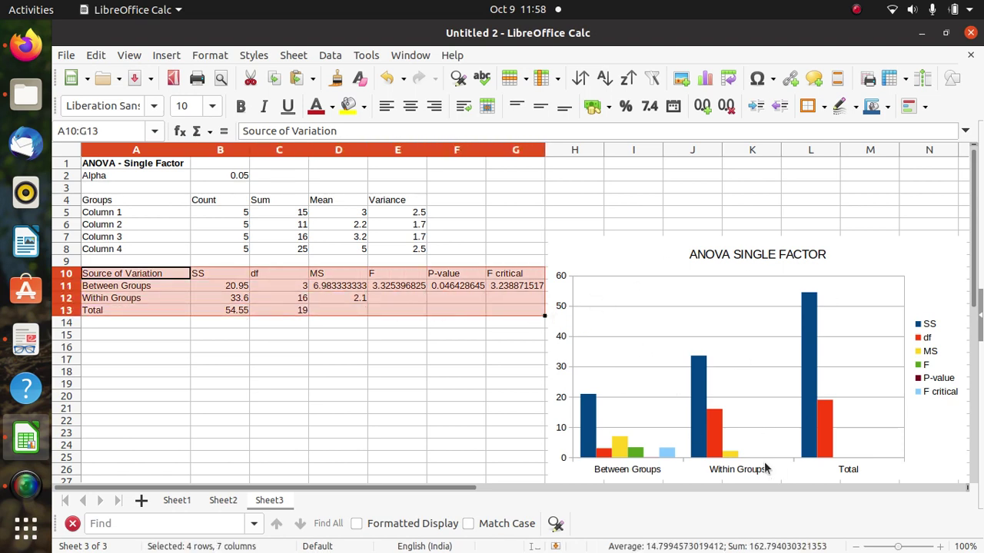
right_click(273, 504)
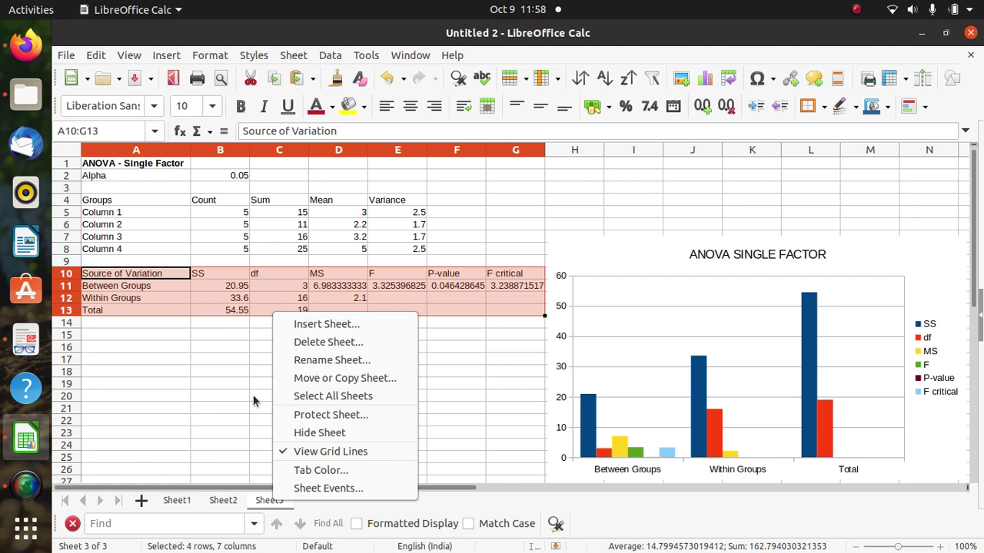
key("Escape")
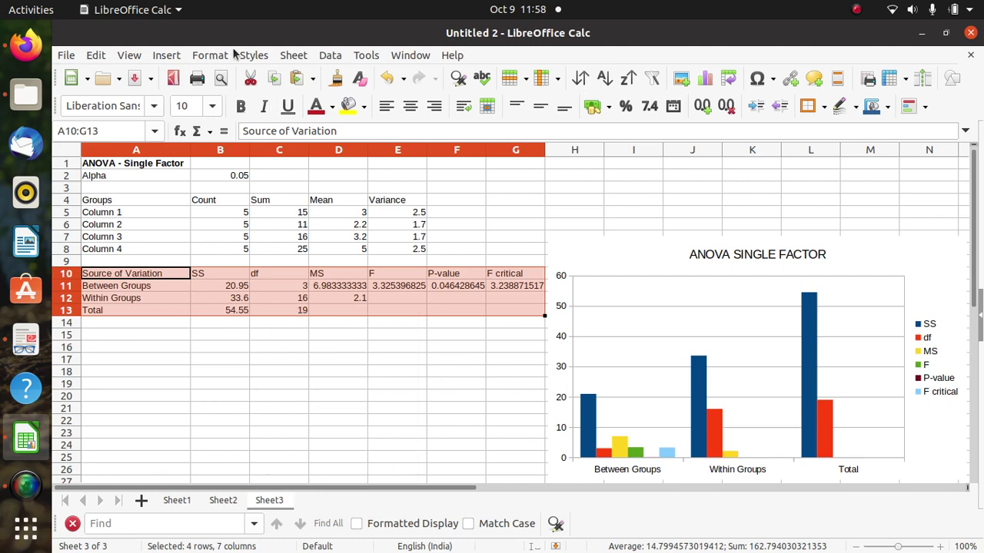
left_click(330, 56)
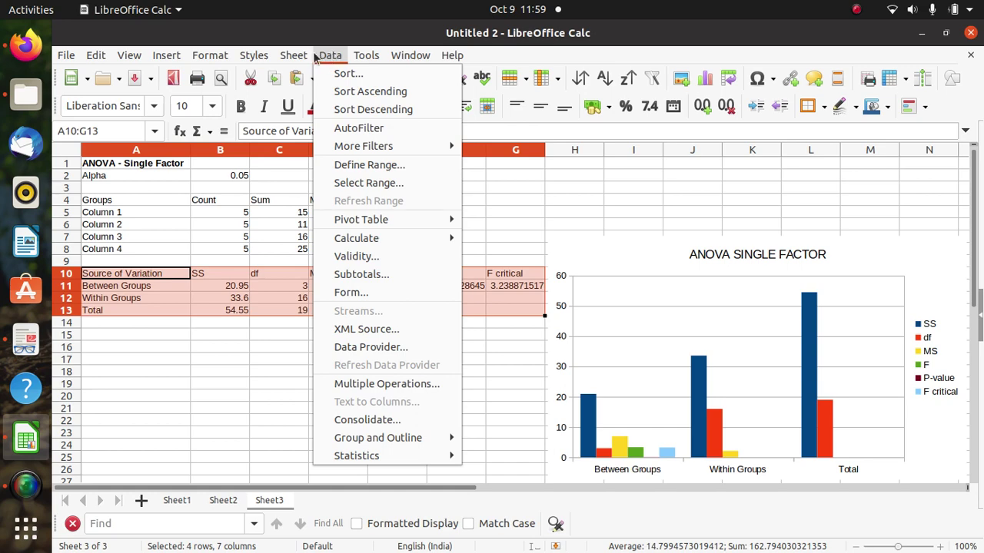
mouse_move(294, 57)
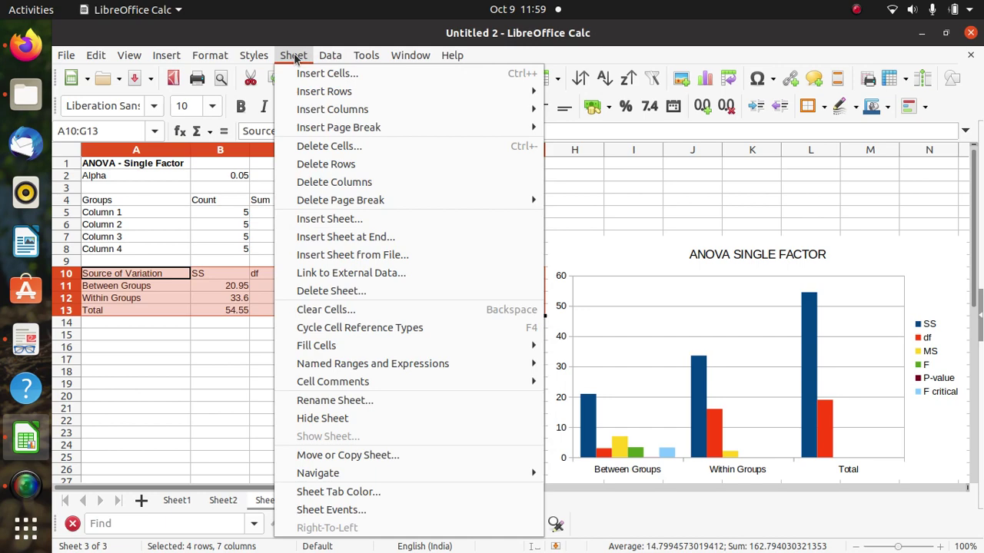
mouse_move(356, 59)
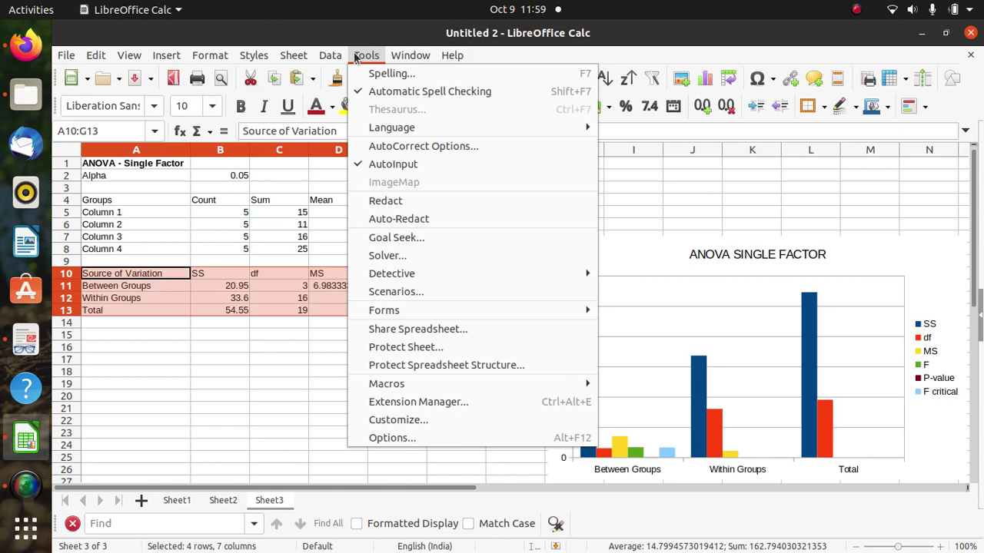
left_click(696, 37)
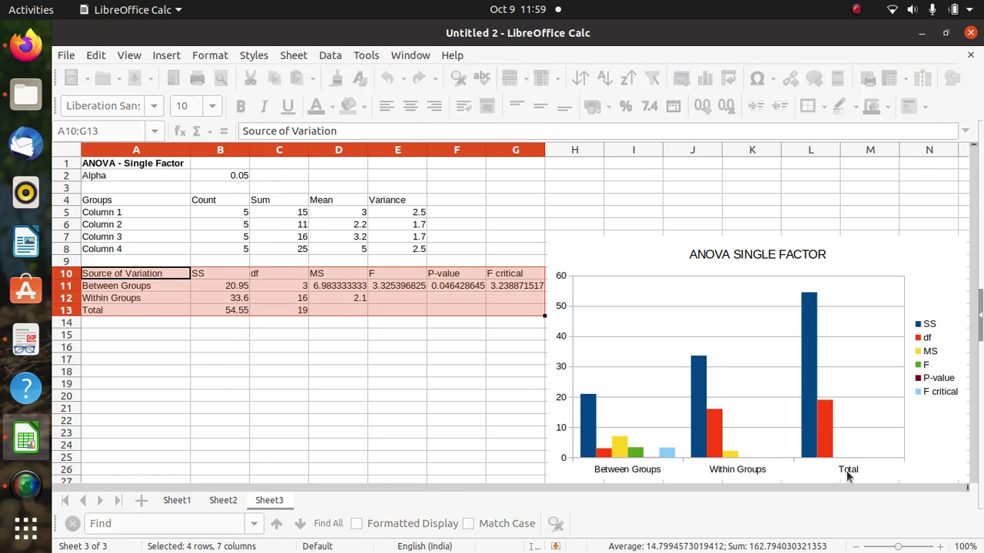
- Deselect the variation table on Sheet3 and add a new blank sheet after it
left_click(418, 406)
left_click(402, 384)
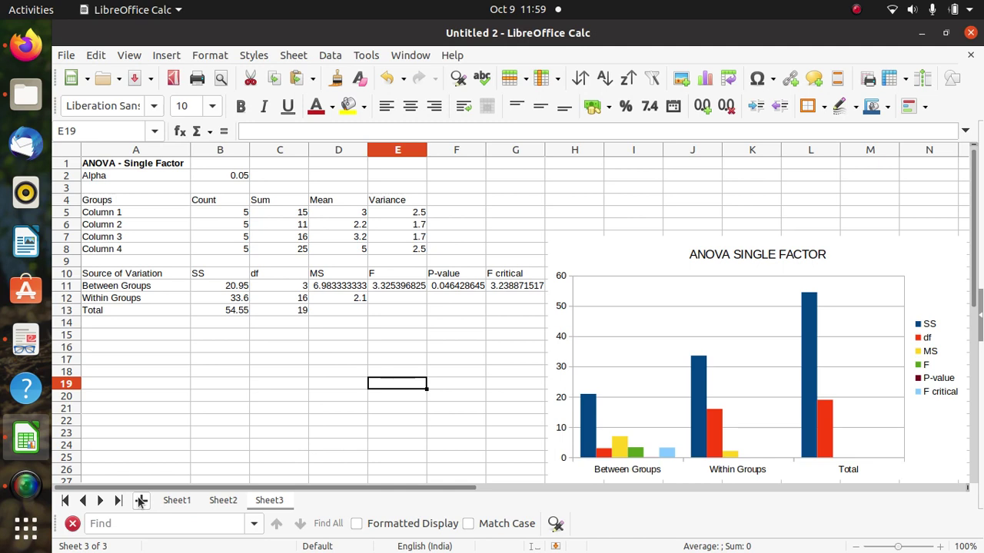
left_click(141, 500)
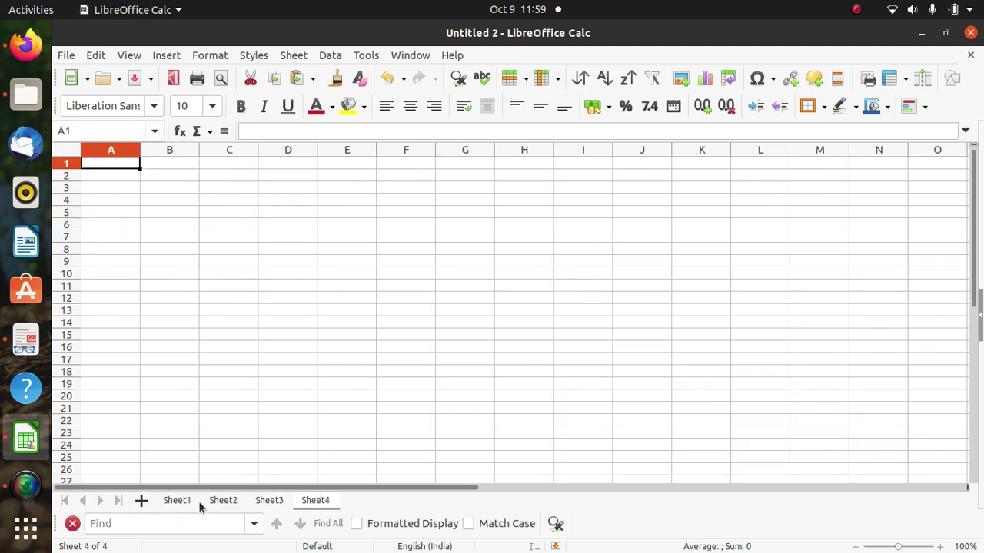
- Run a two-factor Analysis of Variance on Sheet1's range A1:D6, sending the results to $Sheet4.$A$1
left_click(176, 501)
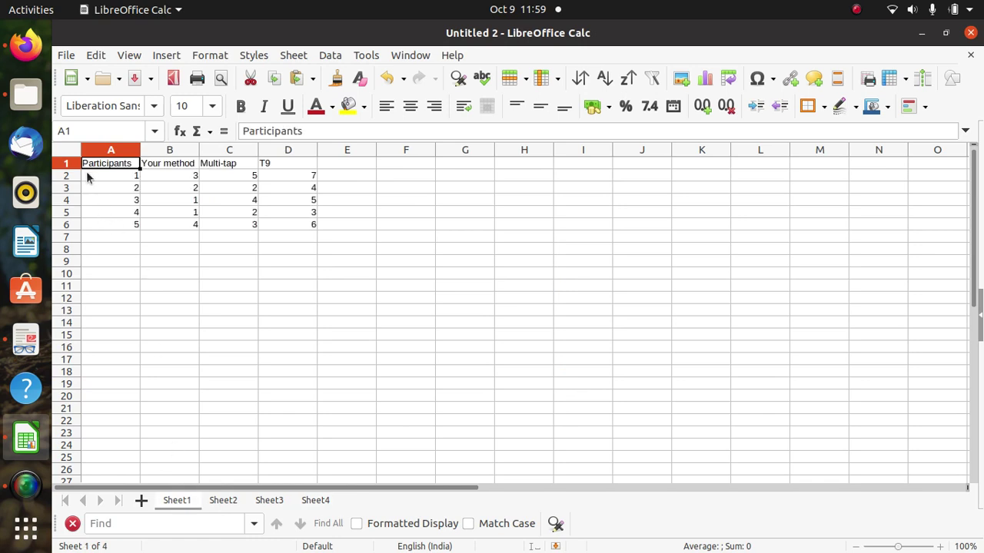
left_click_drag(98, 169, 308, 225)
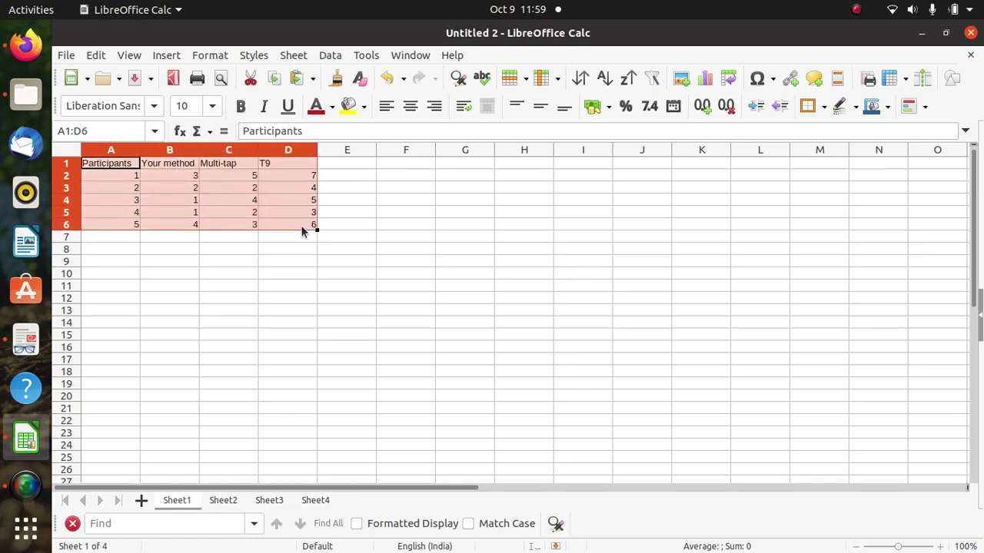
left_click(330, 55)
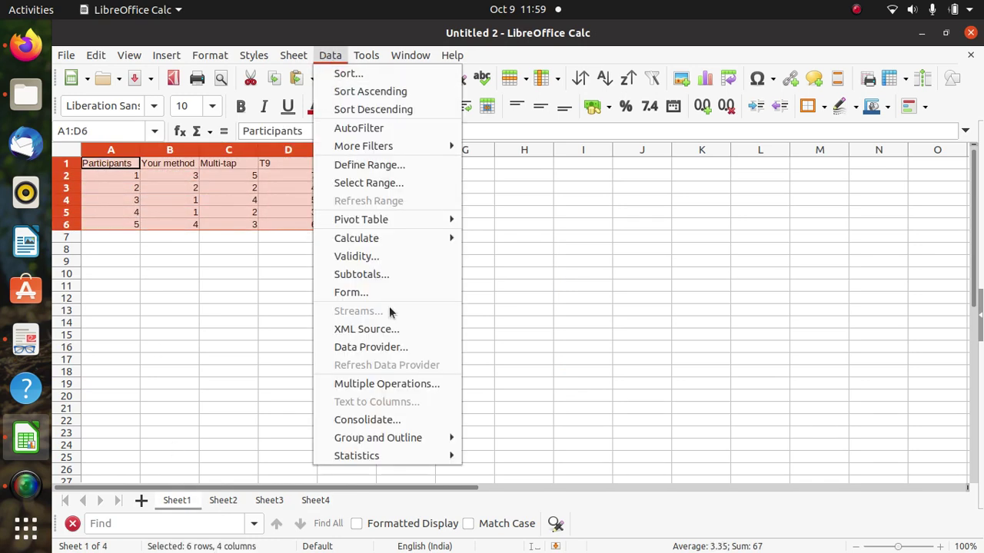
mouse_move(406, 437)
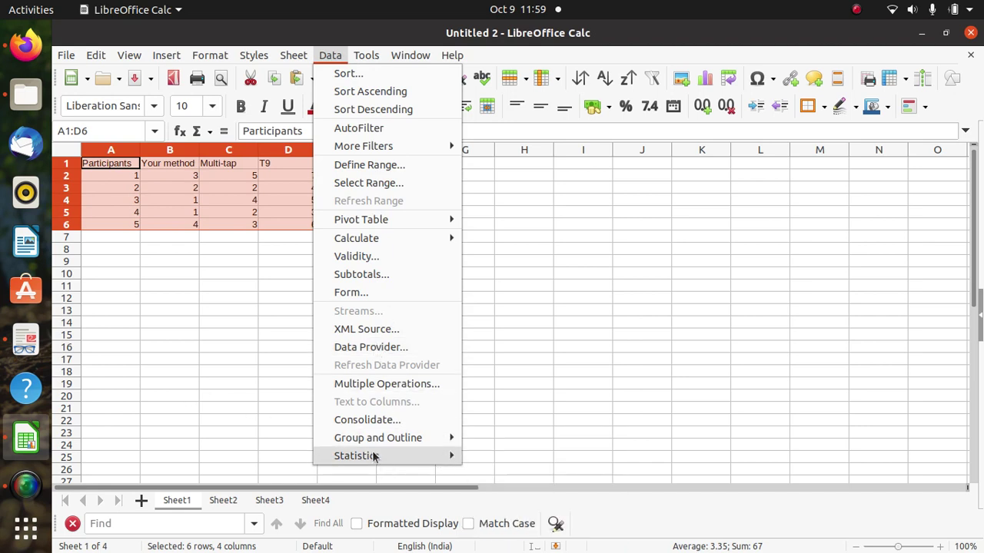
mouse_move(446, 455)
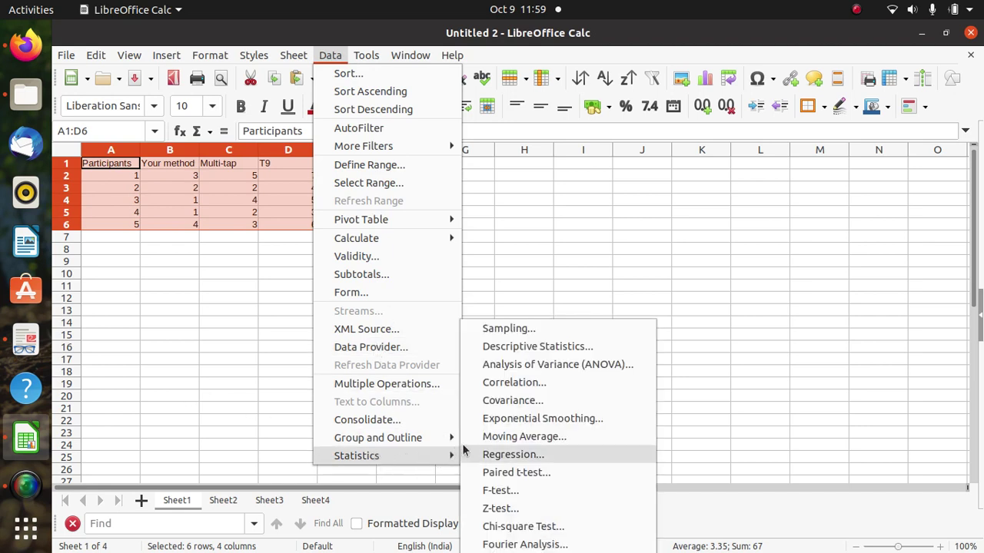
left_click(521, 368)
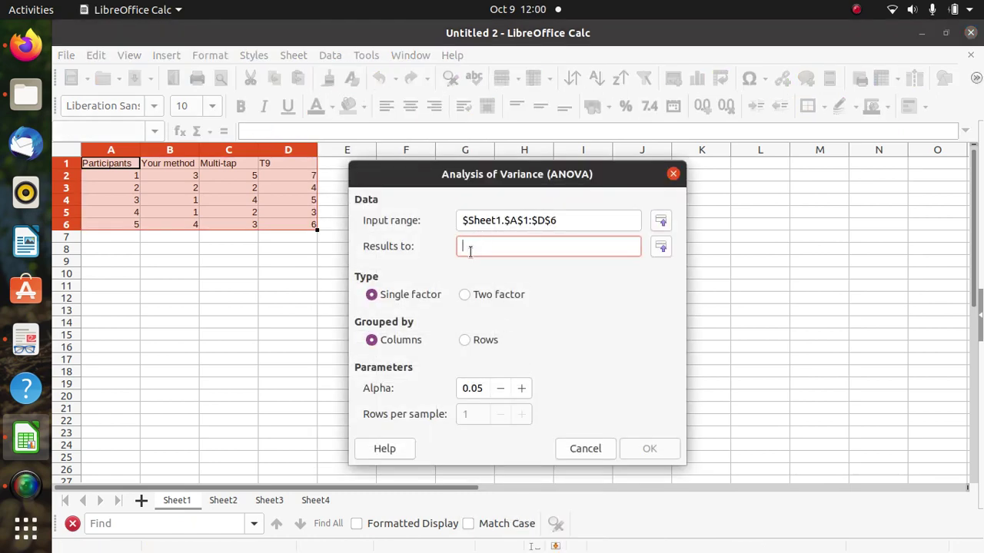
type("$Sheet4.%")
key("BackSpace")
type("$A$1")
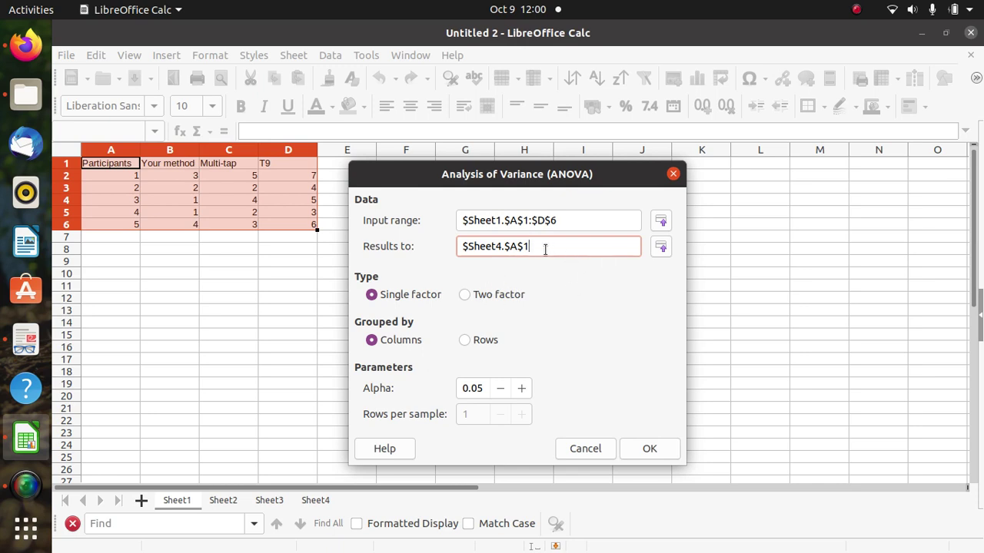
left_click(466, 296)
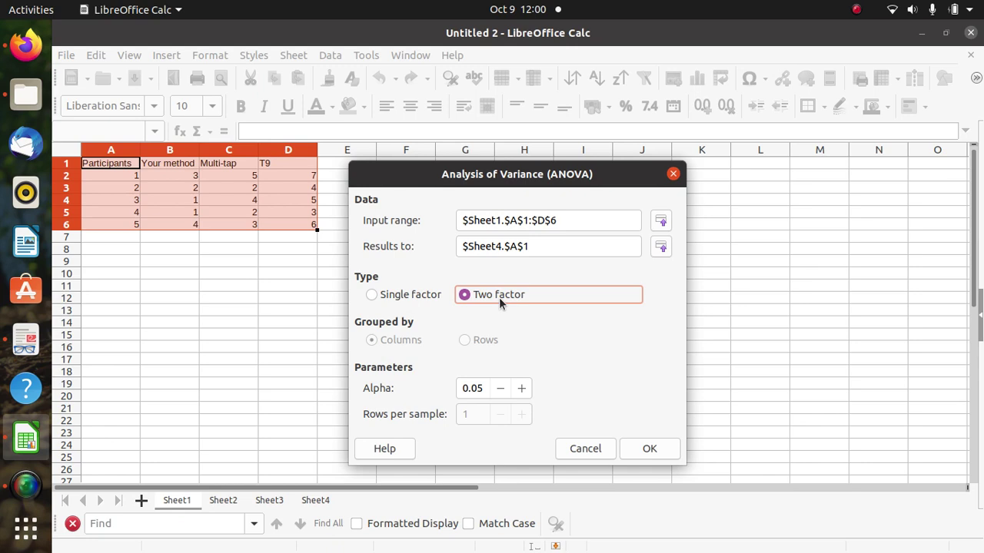
left_click(649, 449)
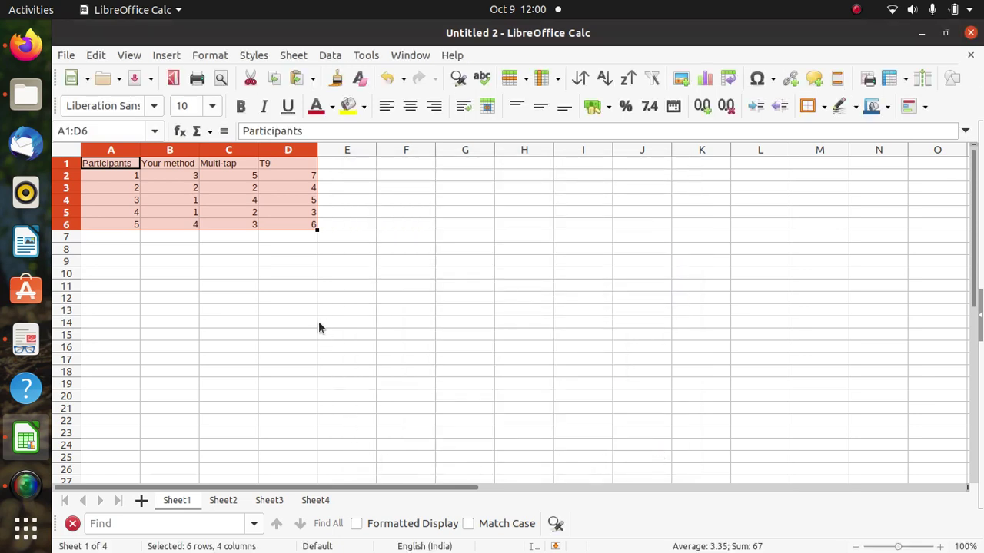
- Fit column A on Sheet4 to the width of its contents
left_click(312, 499)
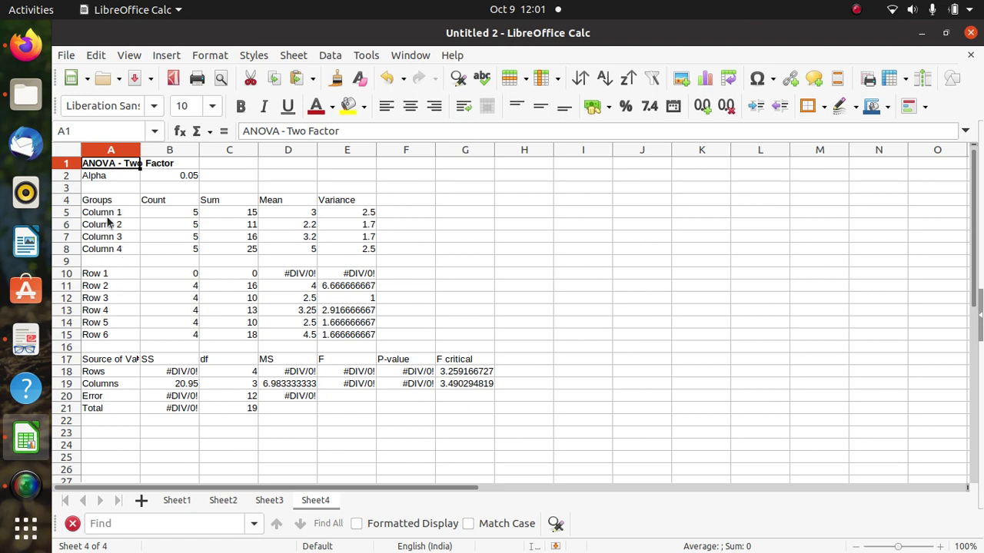
double_click(140, 151)
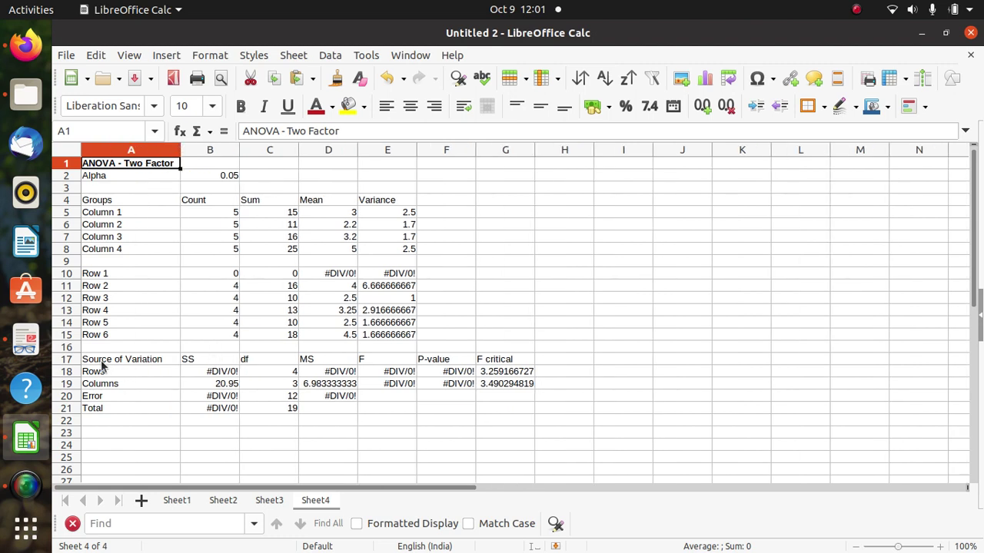
- Start an XY (Scatter) points-only chart from the variation table A17:G21 on Sheet4, with data series in columns
left_click_drag(101, 362, 515, 415)
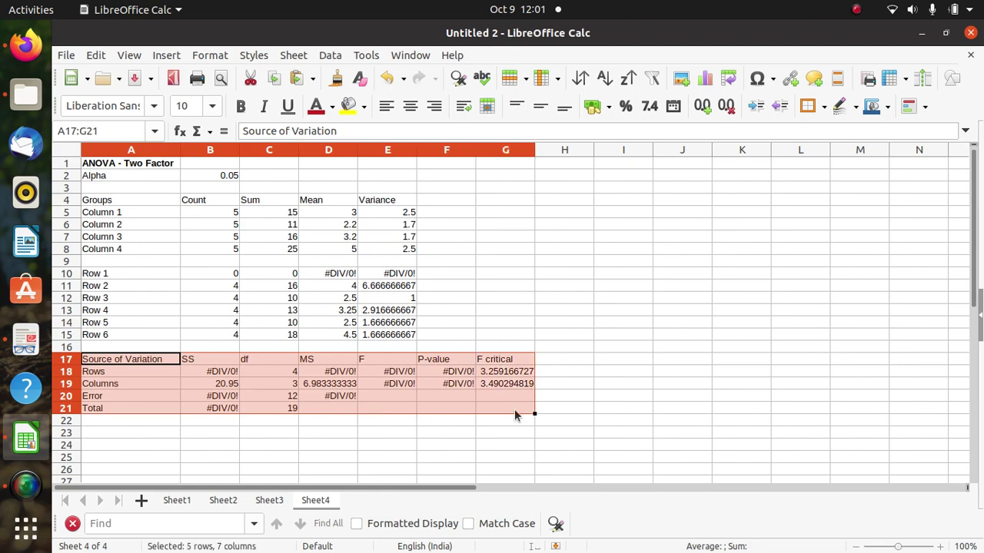
left_click(702, 78)
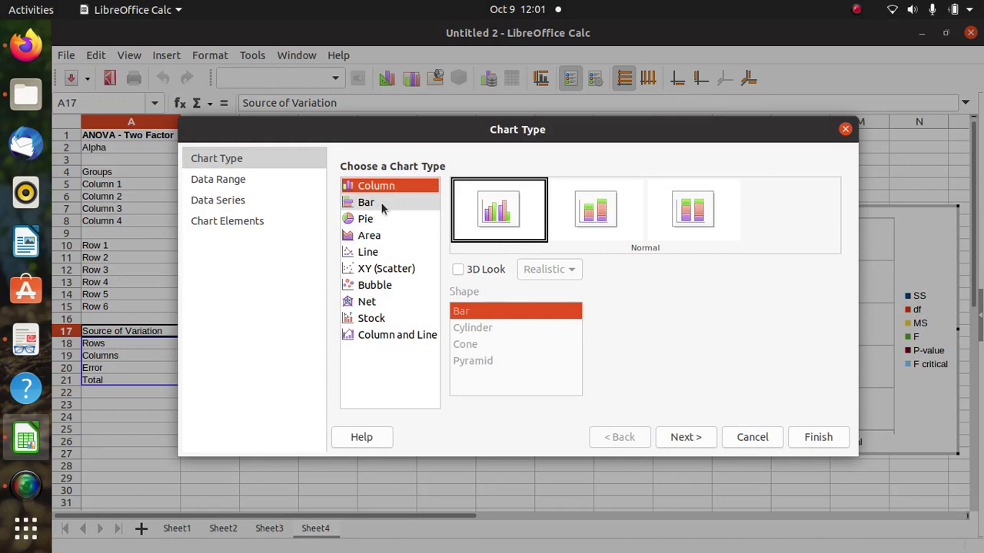
left_click(380, 202)
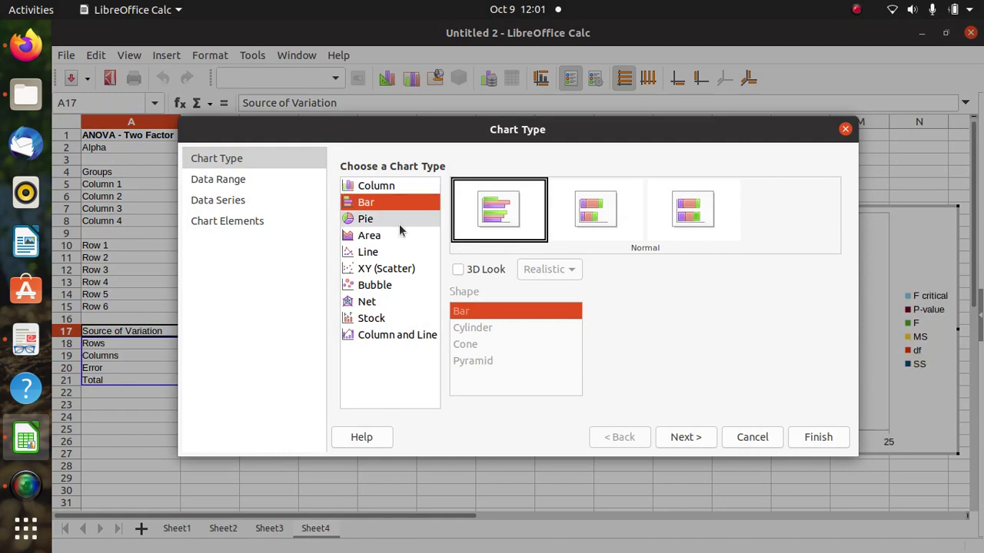
left_click(409, 275)
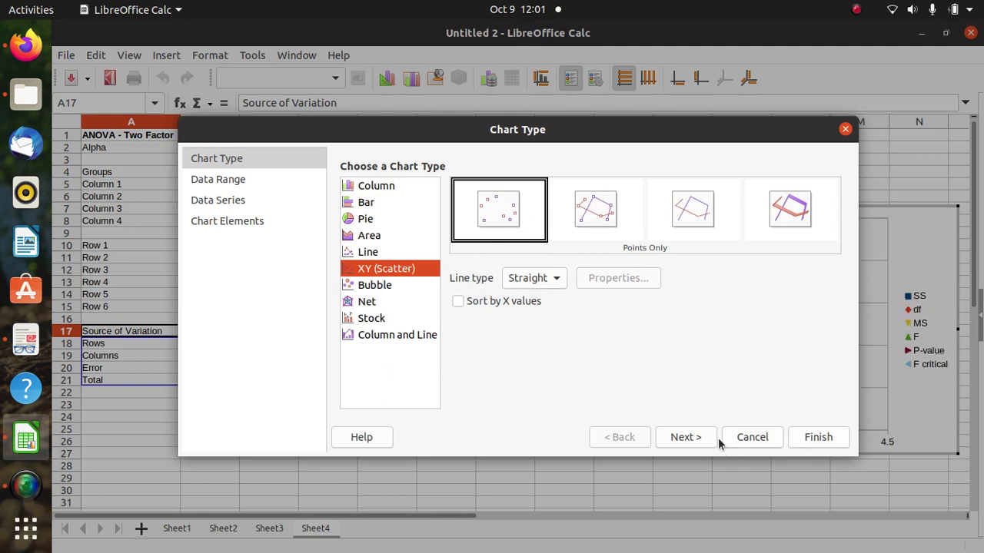
left_click(688, 436)
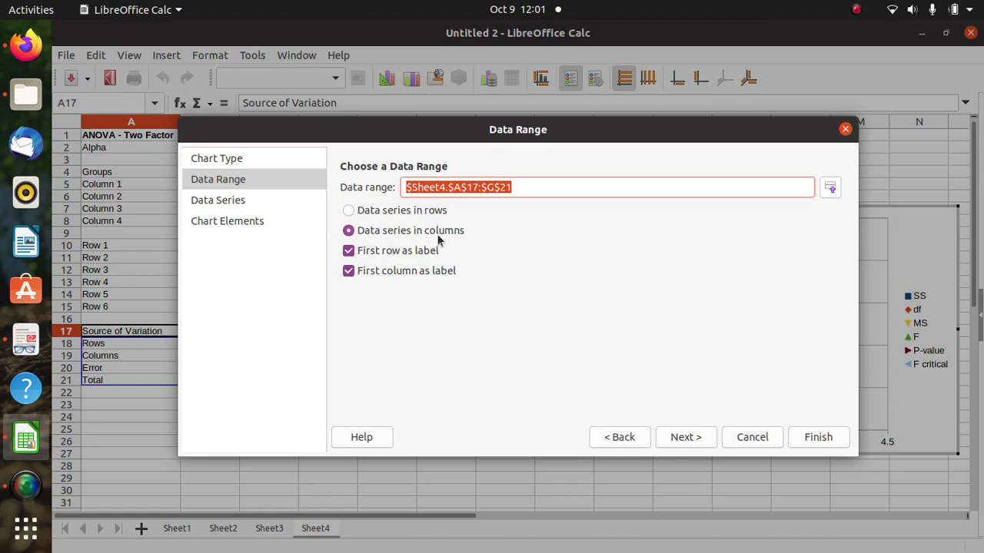
left_click(348, 211)
left_click(348, 231)
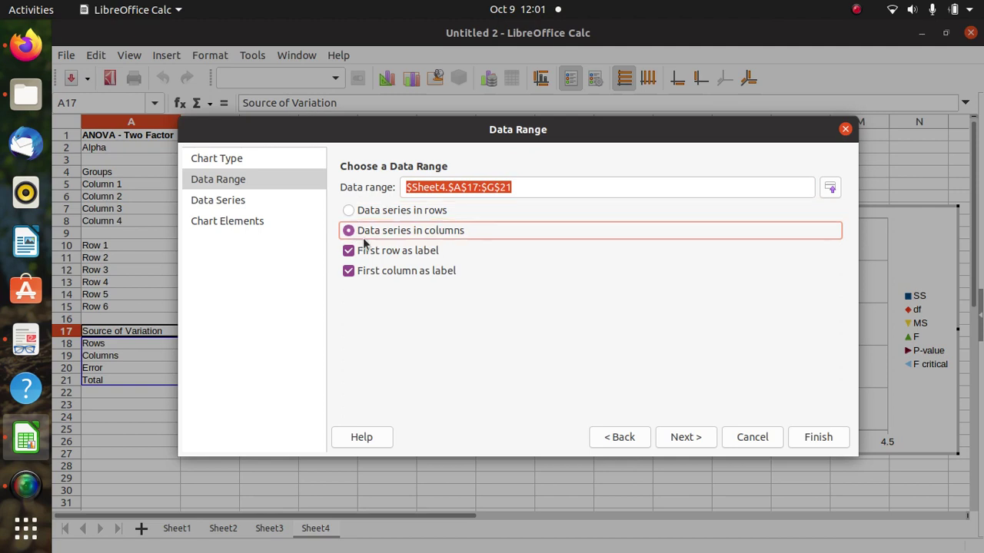
left_click(686, 436)
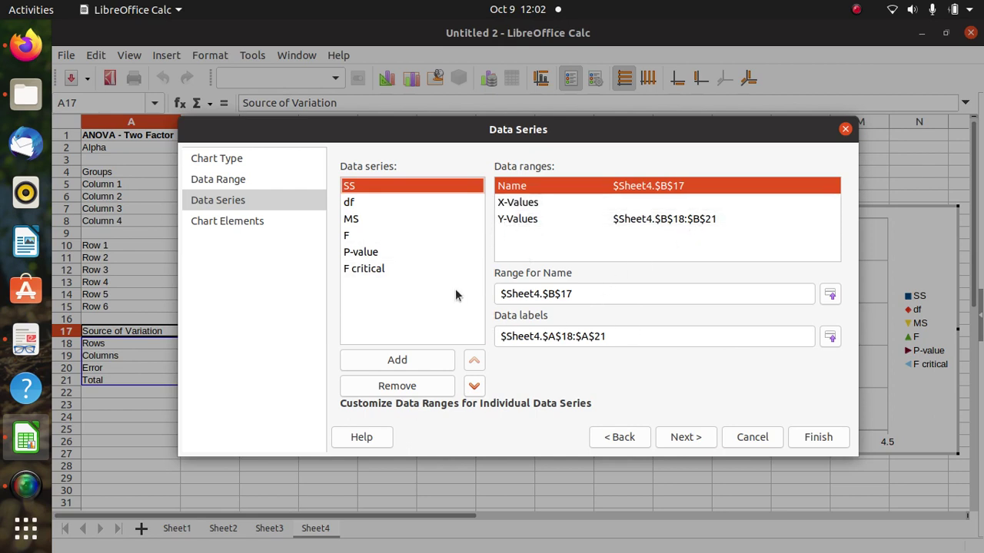
- Title the chart "ANOVA TWO FACTOR" and display the X axis grid
left_click(686, 434)
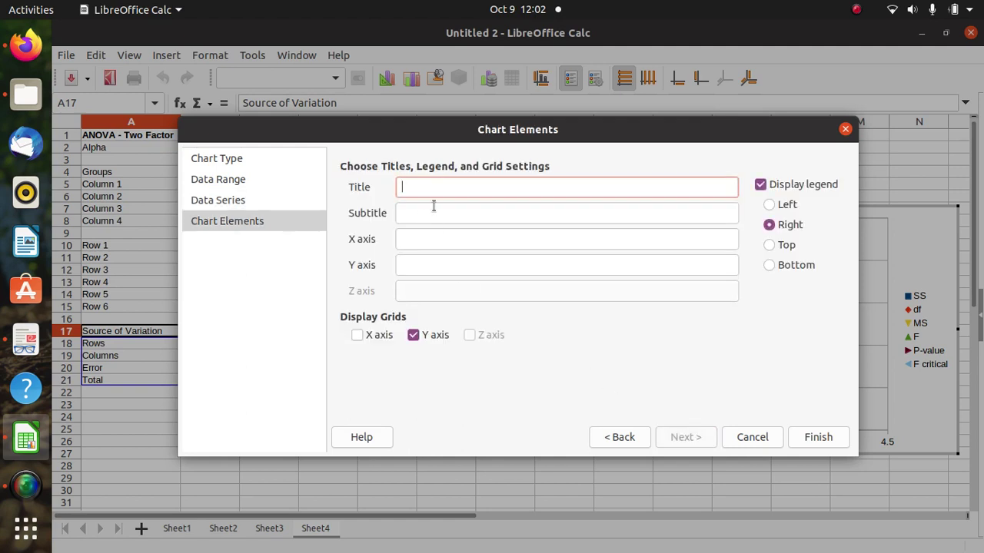
type("ANOVA TWO FACTOR")
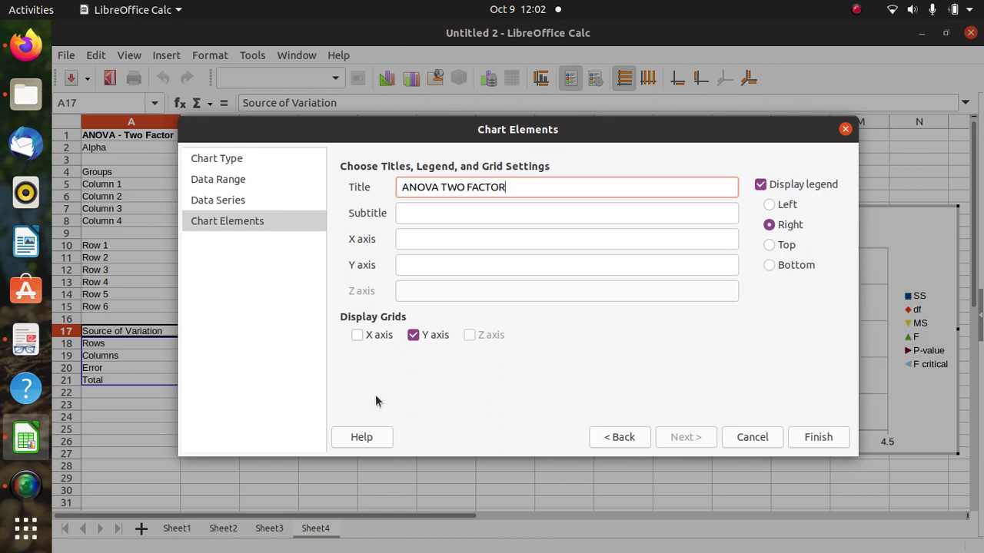
left_click(351, 336)
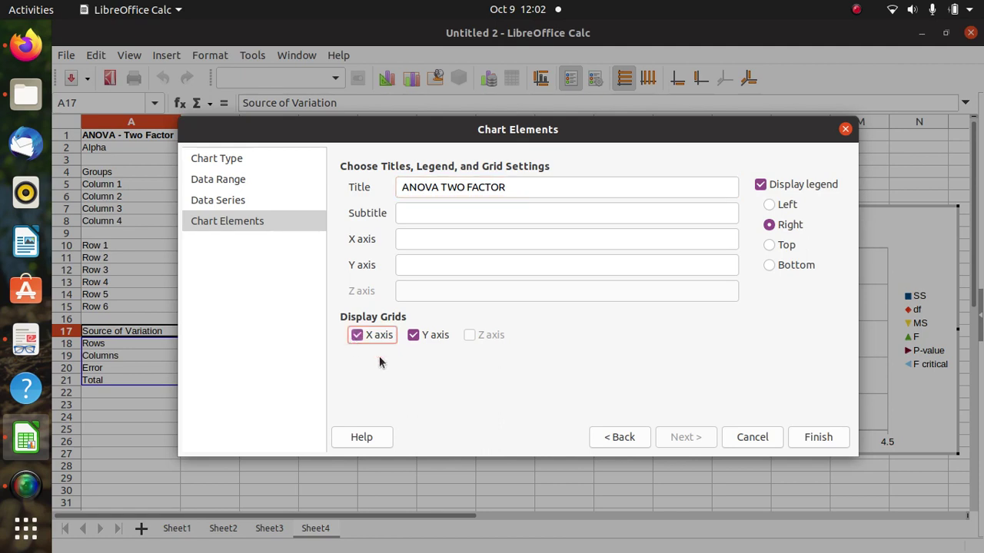